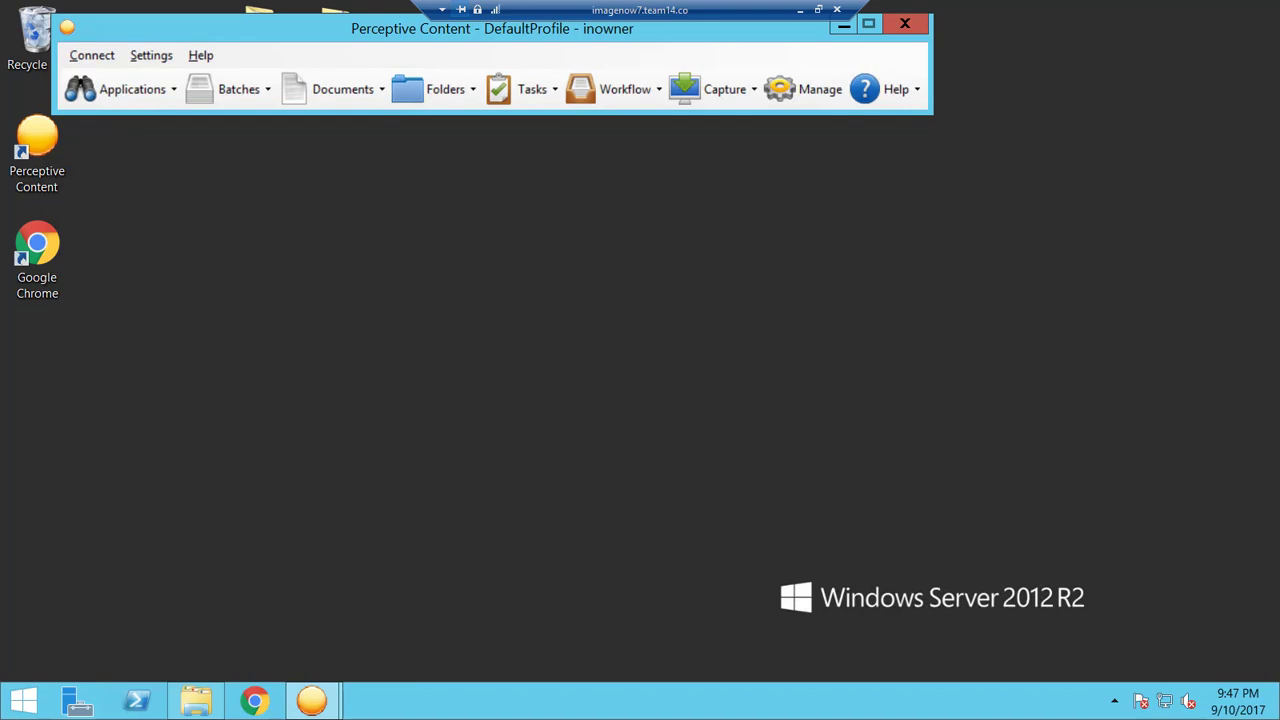
Launch the Management Console and list the Default department's output profiles.
click(806, 89)
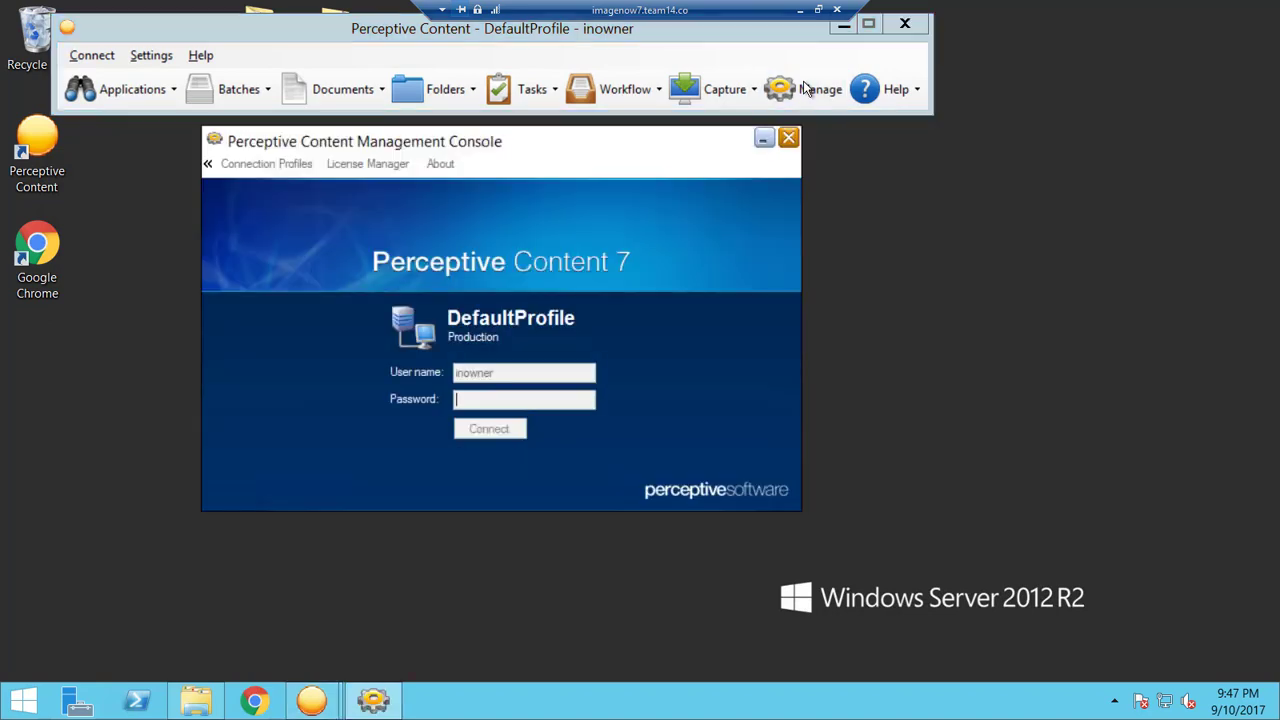
click(328, 169)
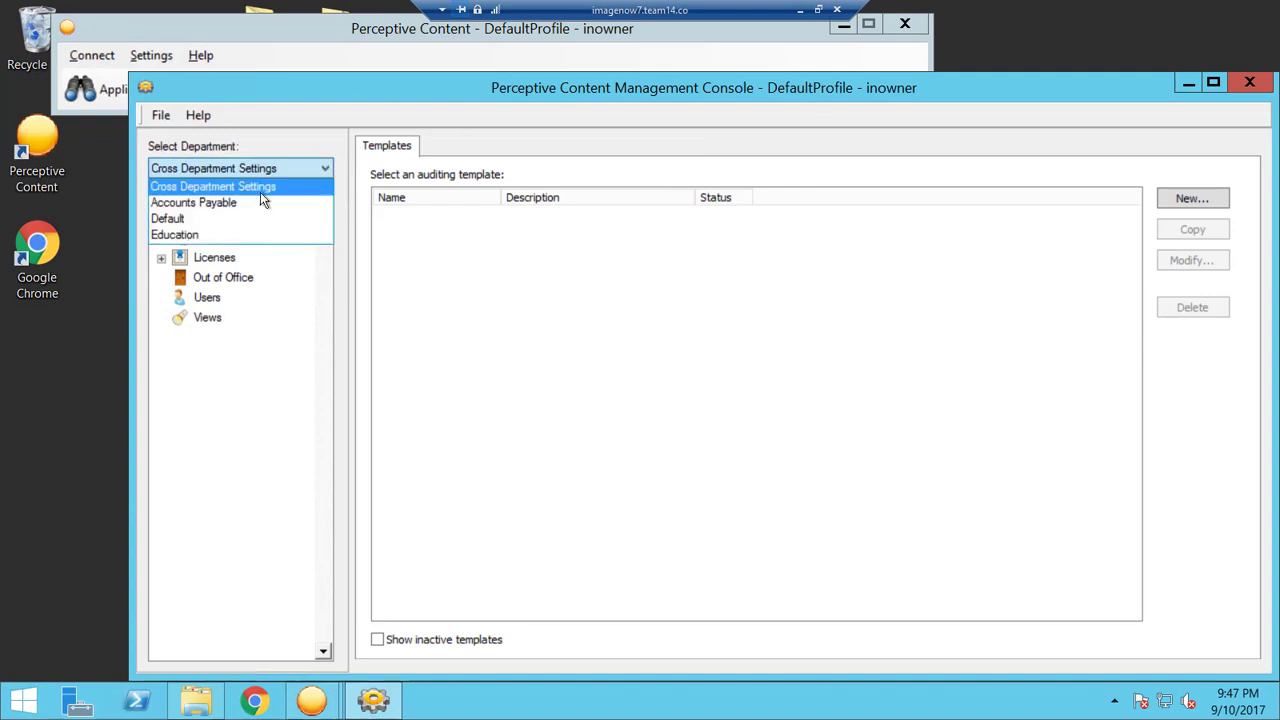
click(228, 215)
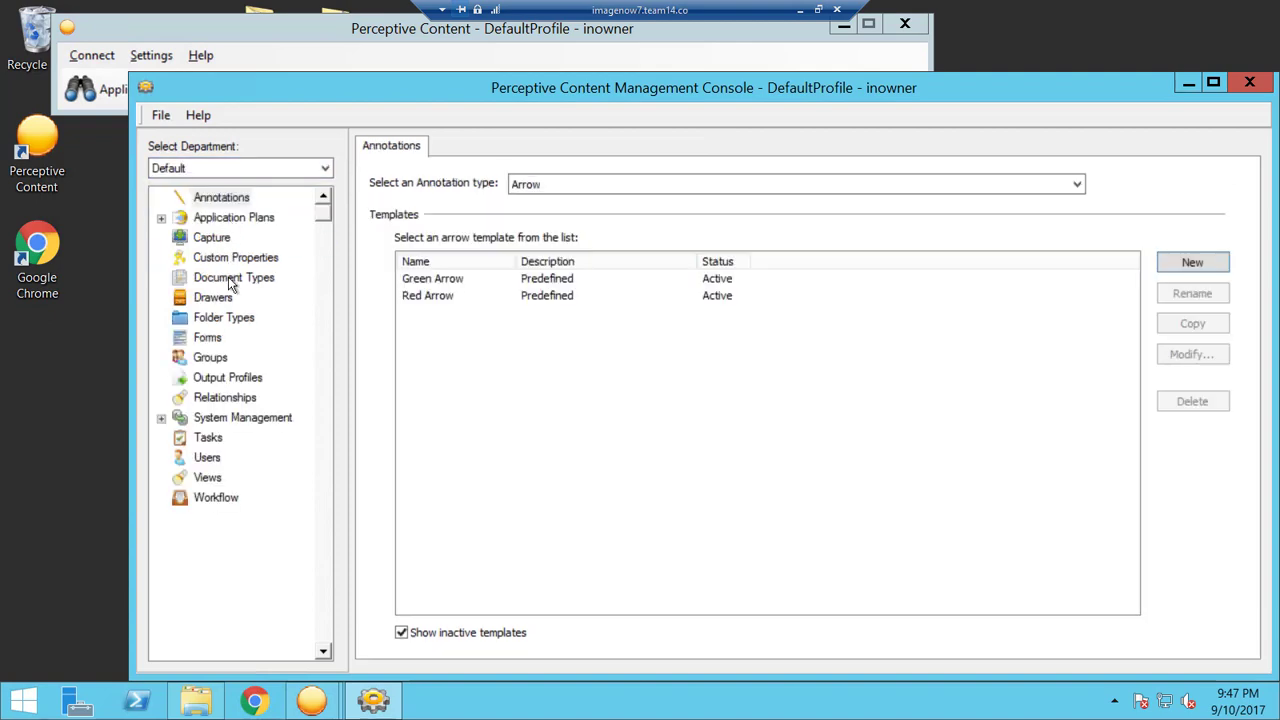
click(240, 382)
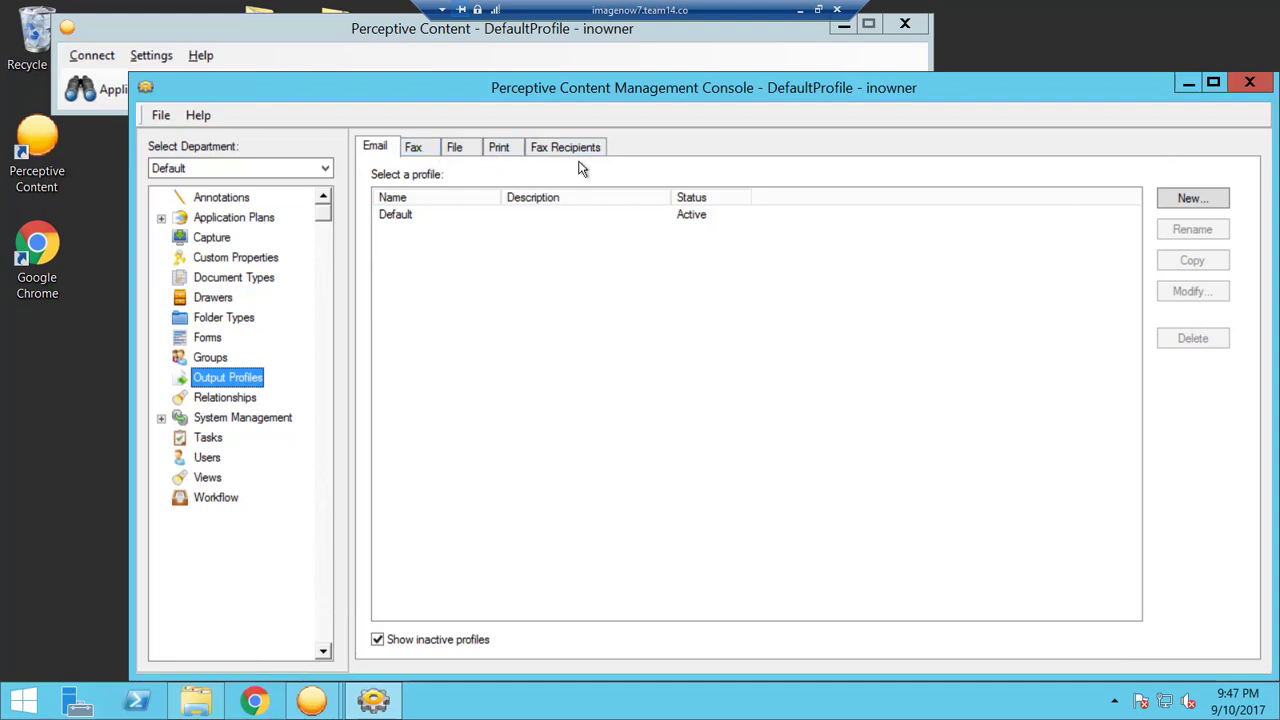
Create a new email output profile named 'Test Email Export' and grant the AP Users group access.
click(1211, 198)
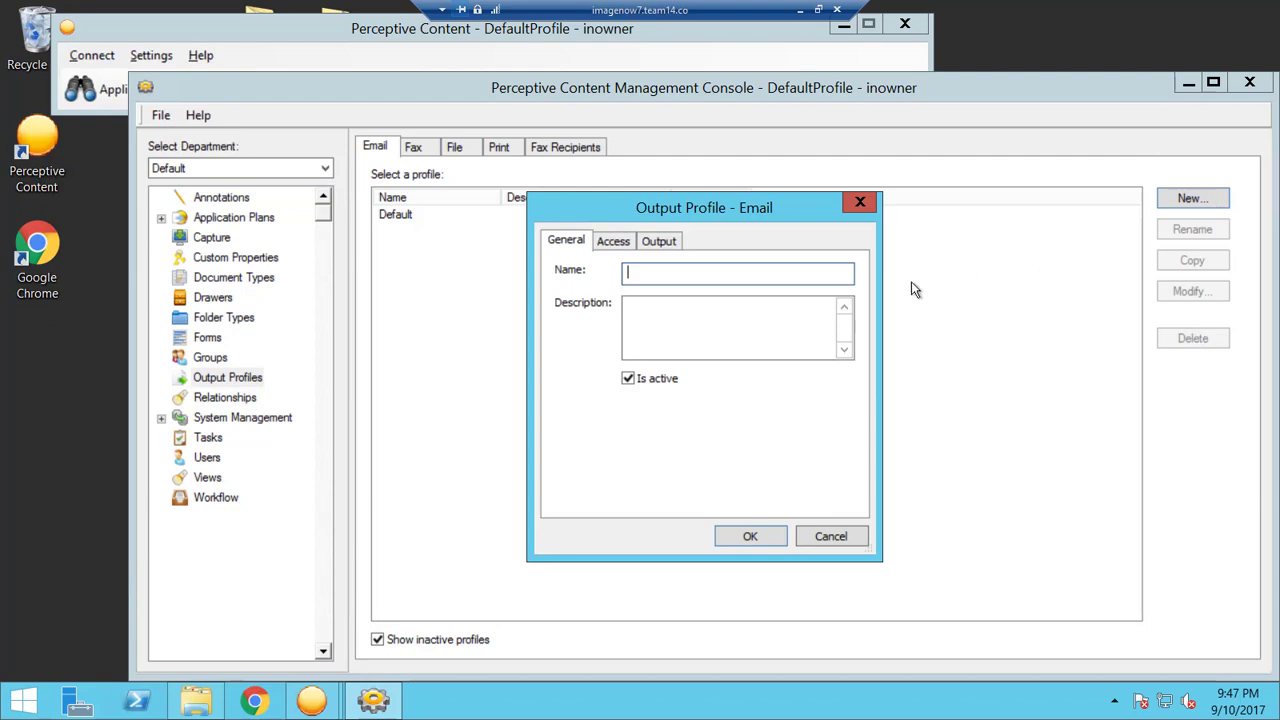
text(Test Email Export)
click(622, 246)
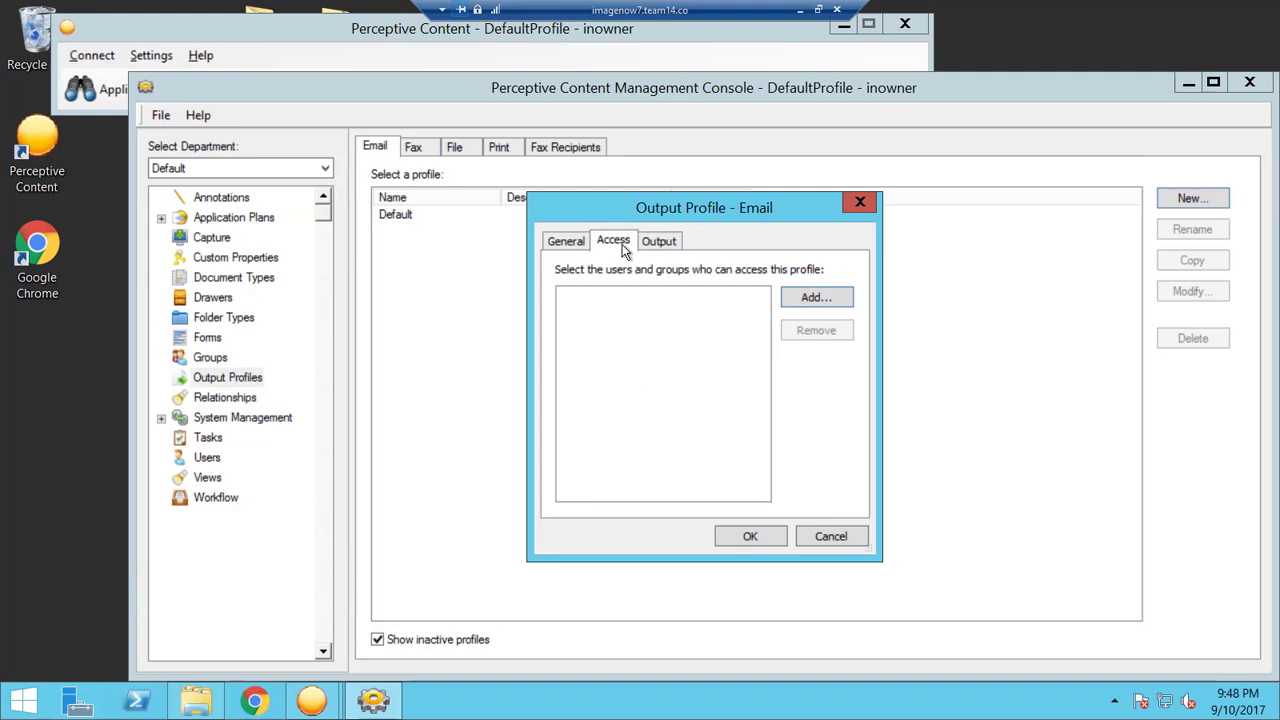
click(812, 299)
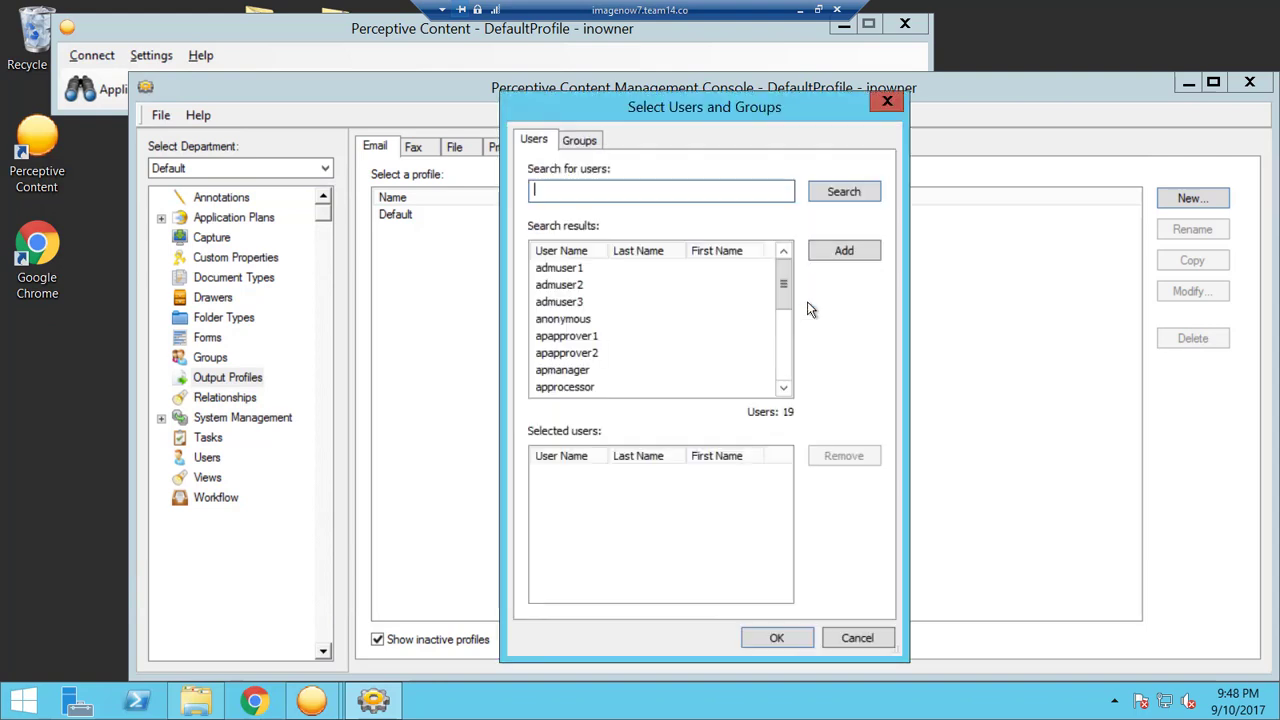
click(592, 142)
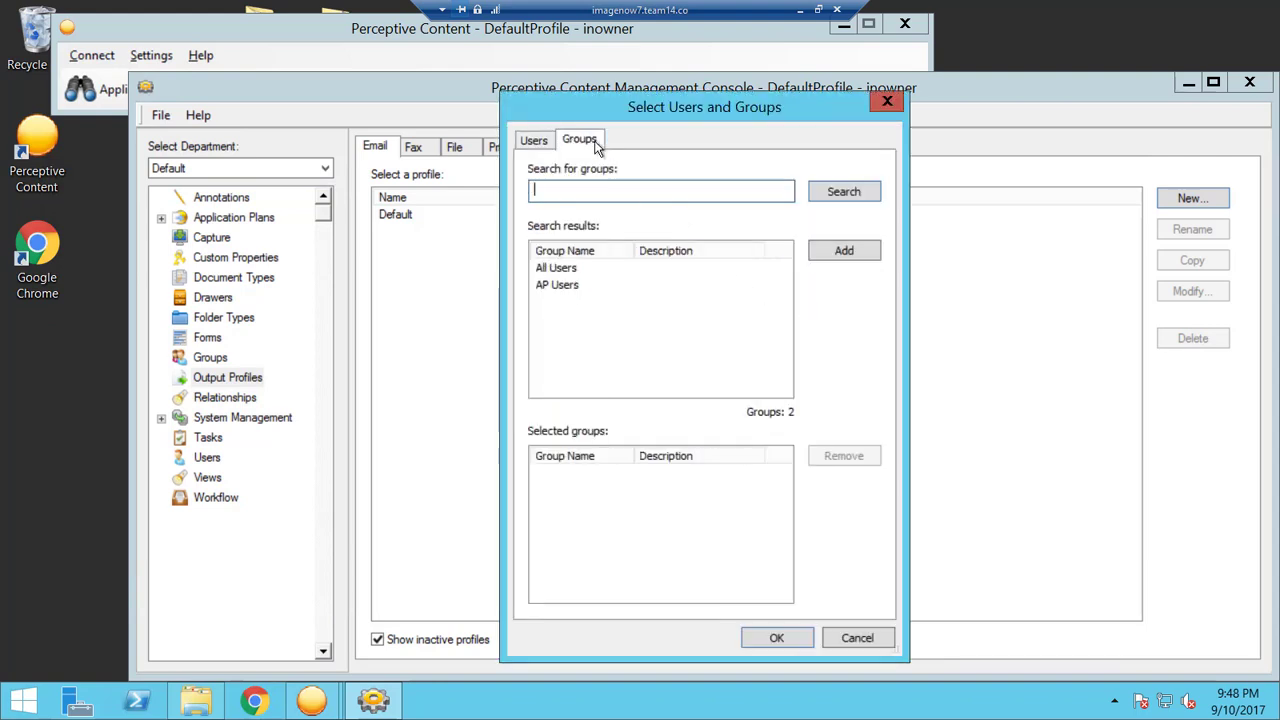
click(577, 285)
click(838, 258)
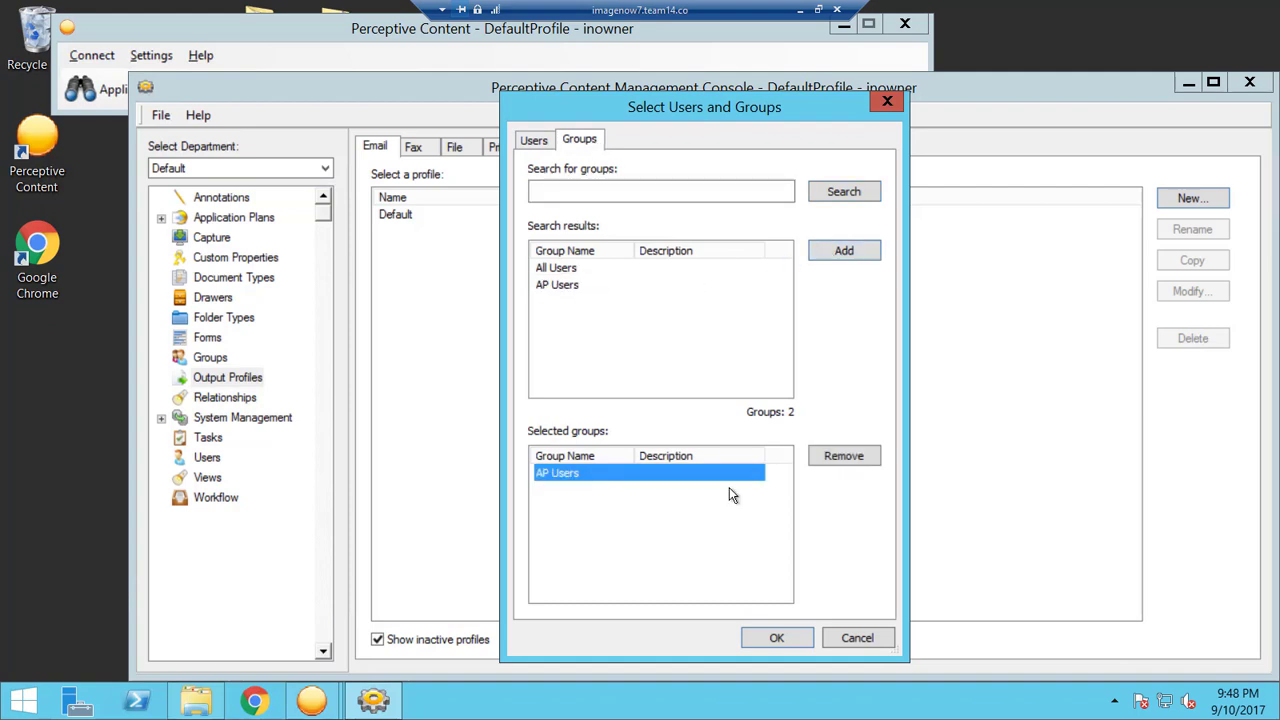
click(785, 637)
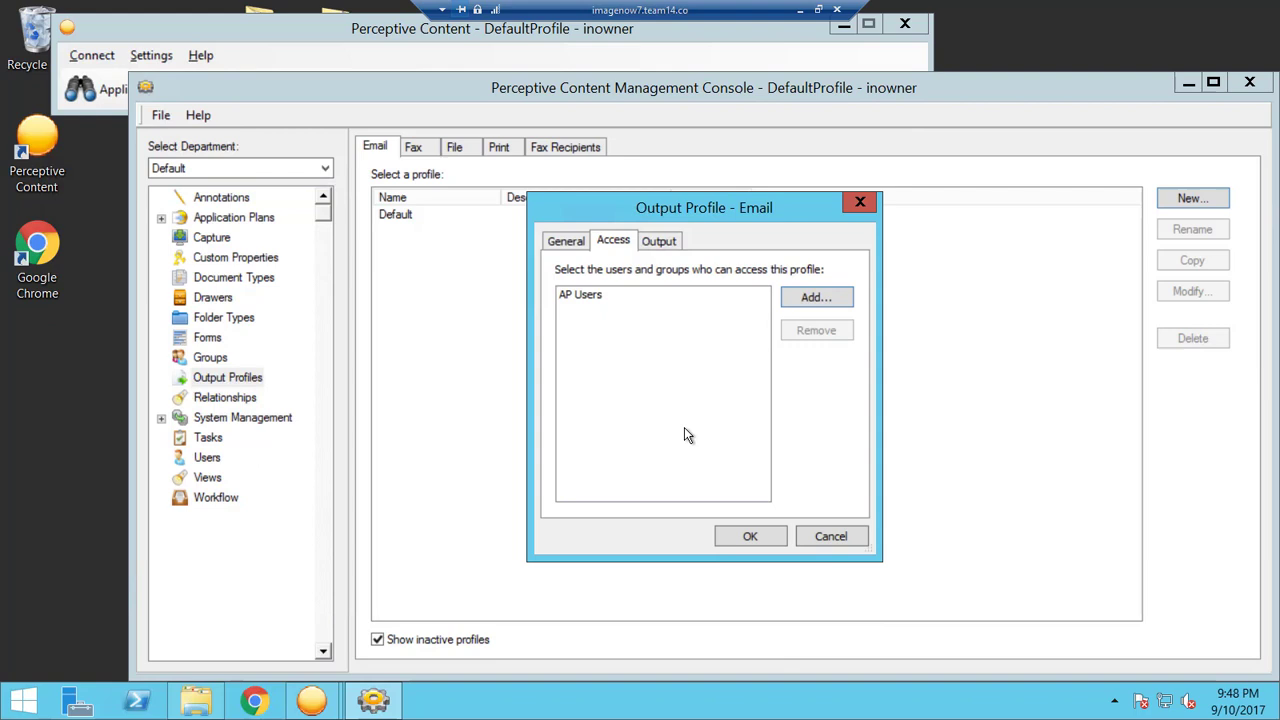
Review the Output tab's delivery Method choices, leaving it at ImageNow Link.
click(668, 242)
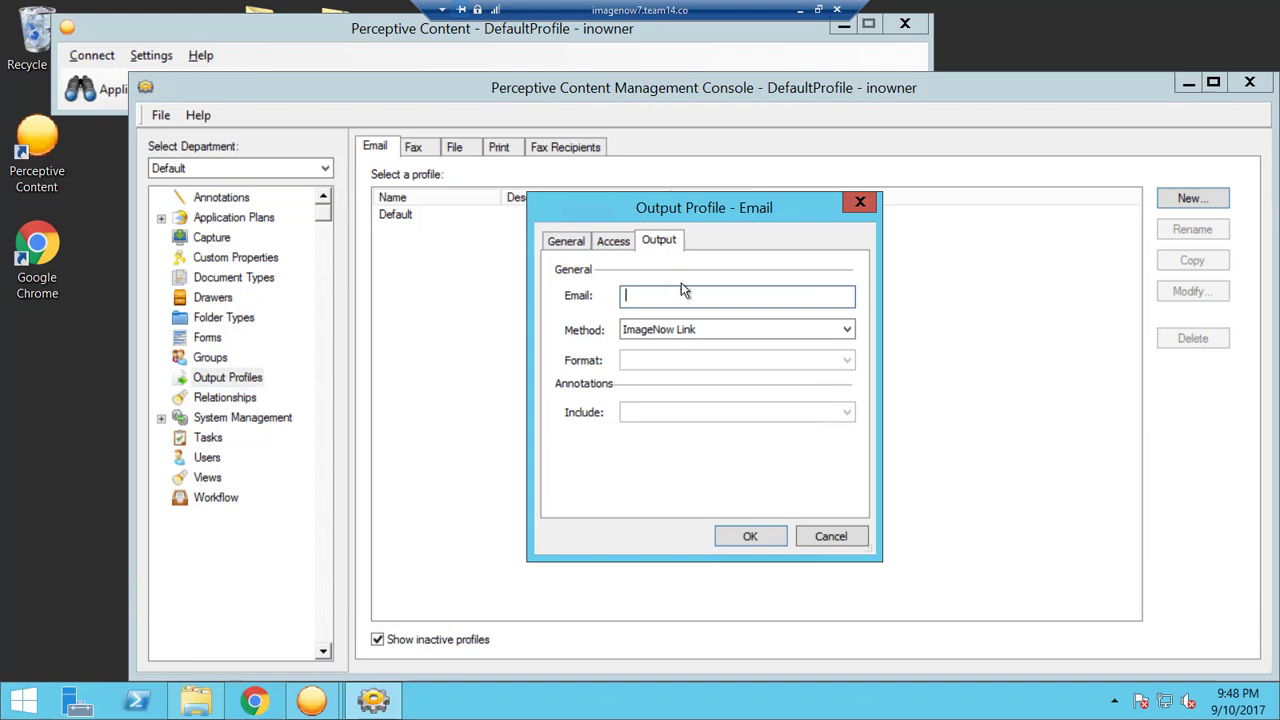
click(688, 330)
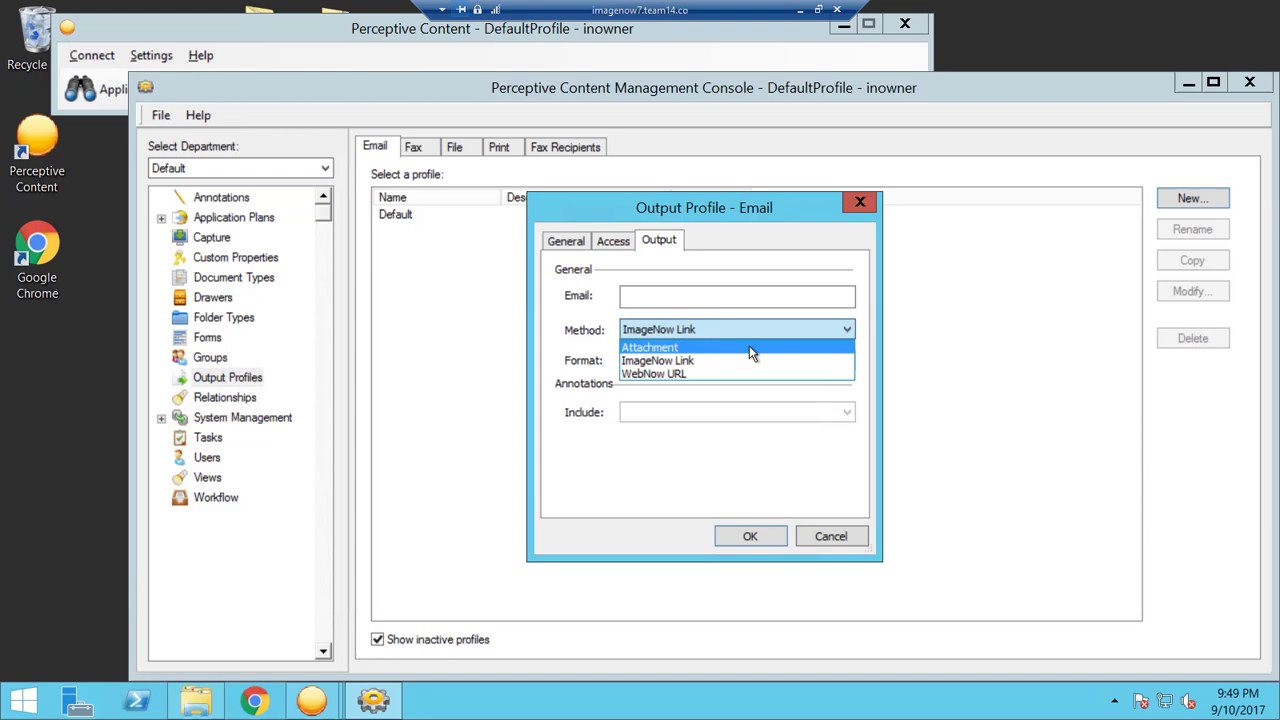
click(741, 371)
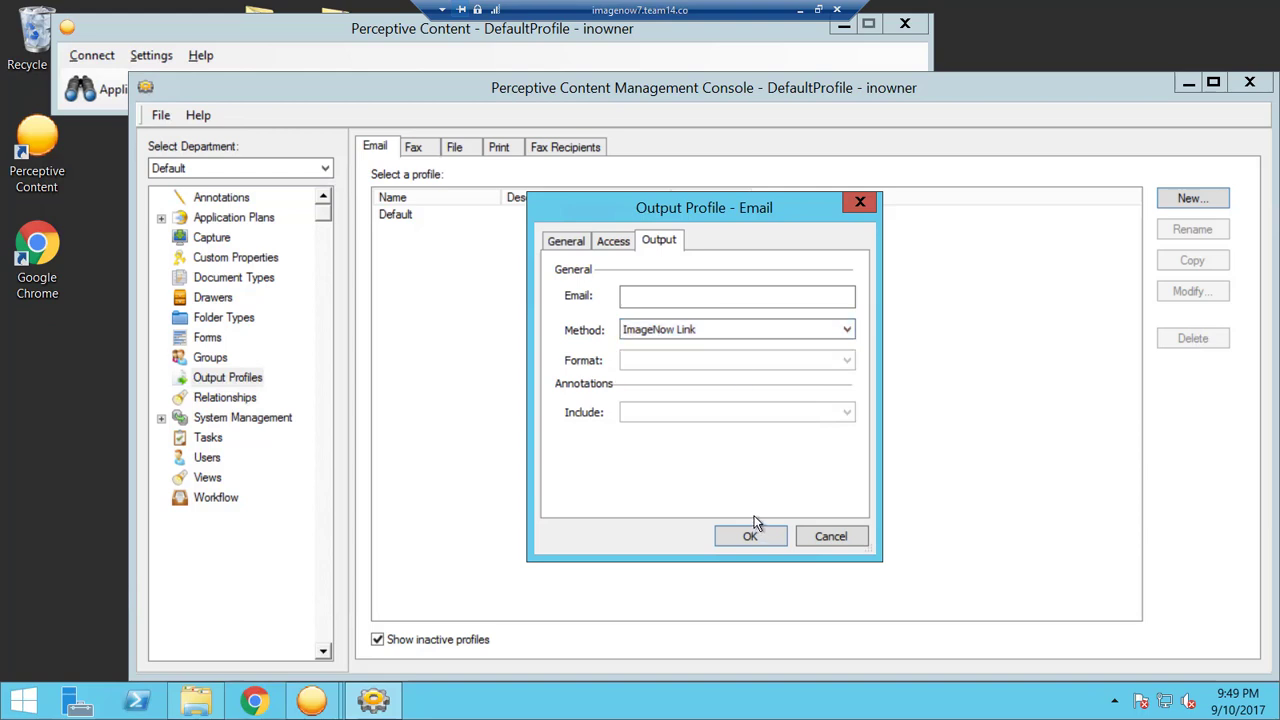
click(714, 334)
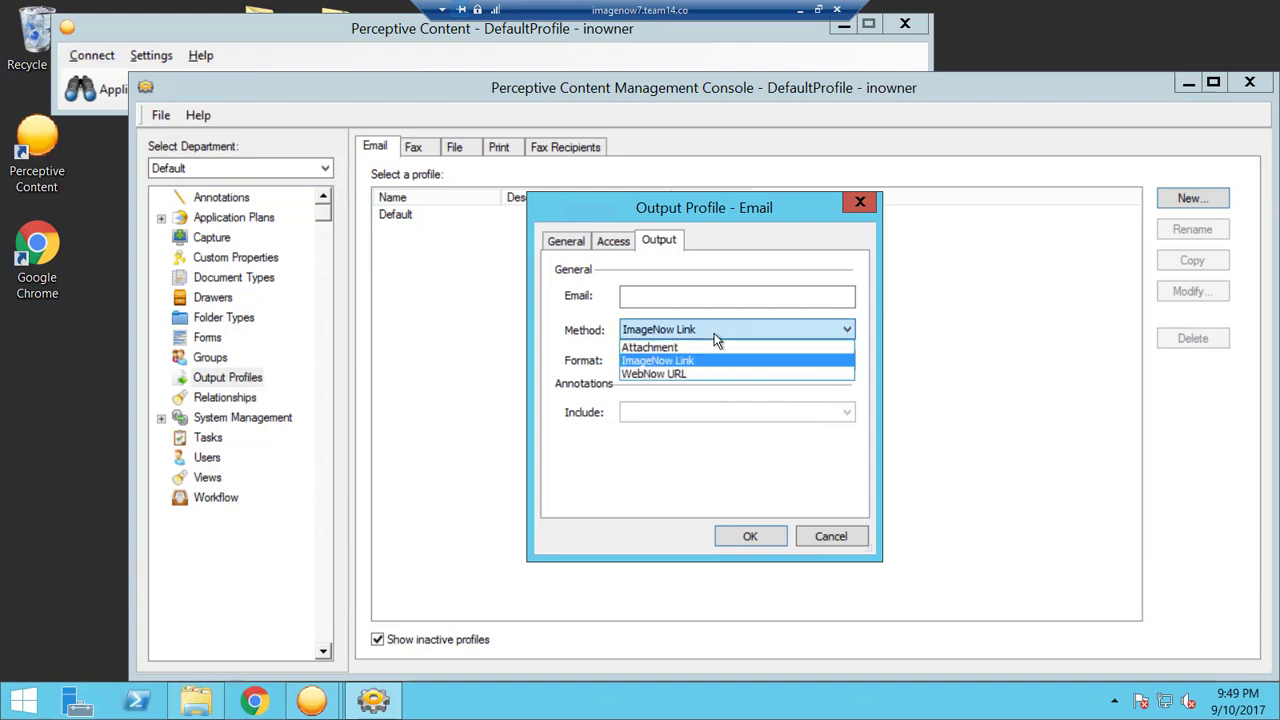
Set the output Method to Attachment, Format to Individual files, and include Annotations.
click(705, 346)
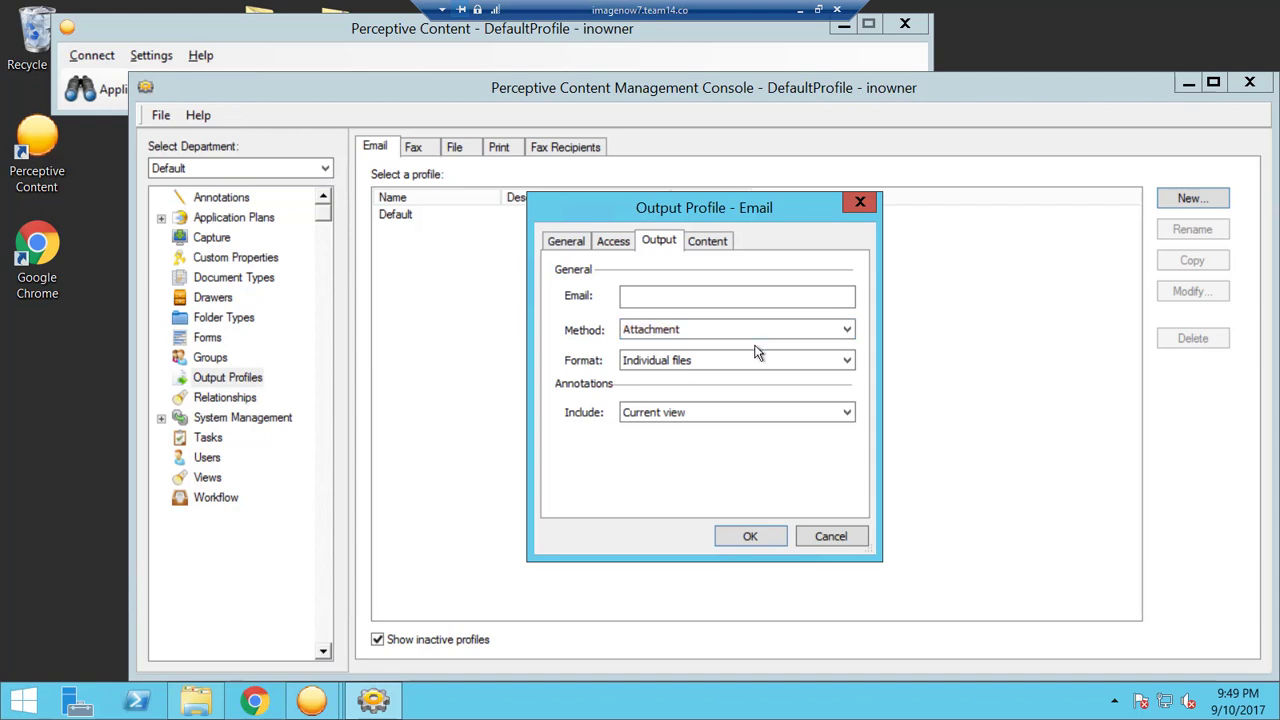
click(757, 360)
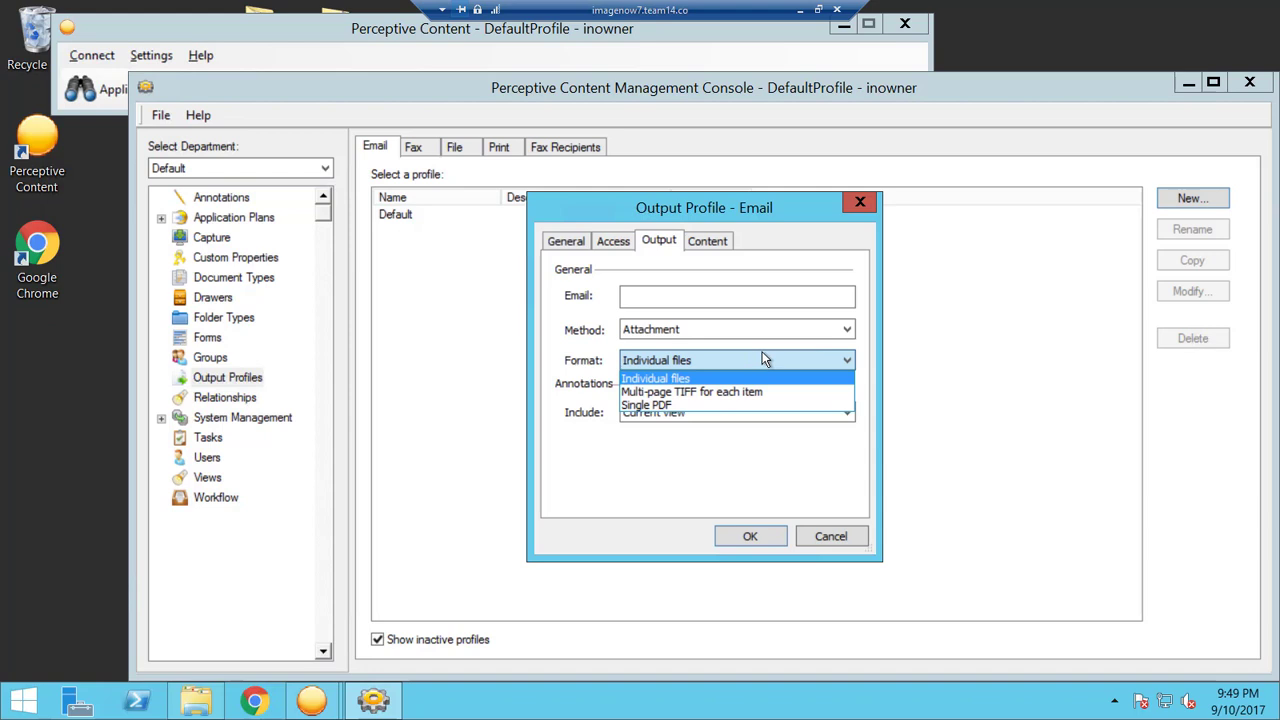
click(763, 359)
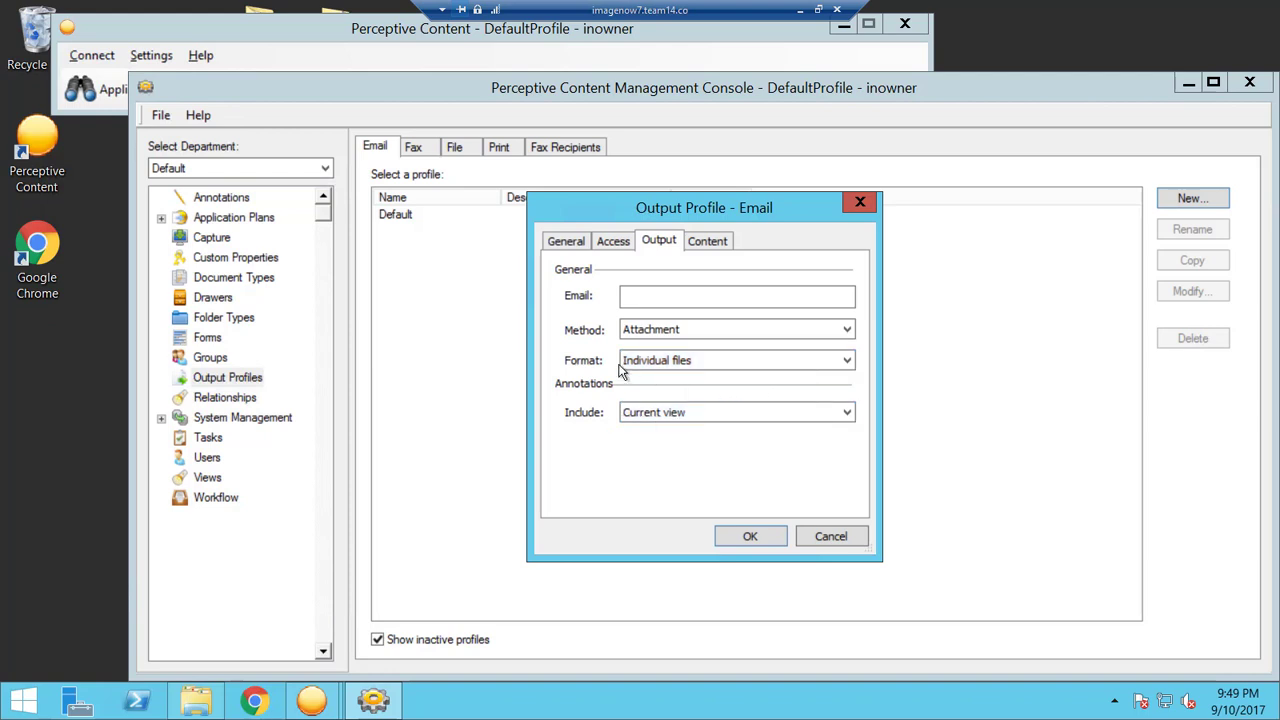
click(700, 420)
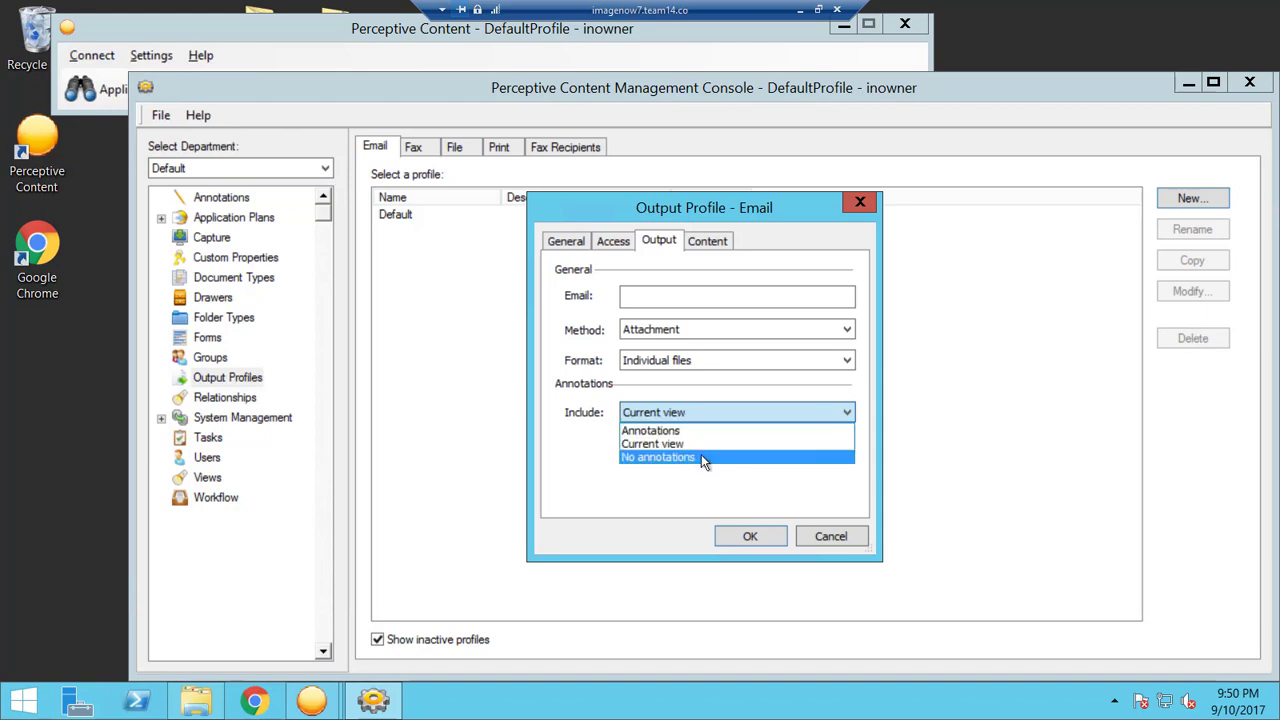
click(699, 433)
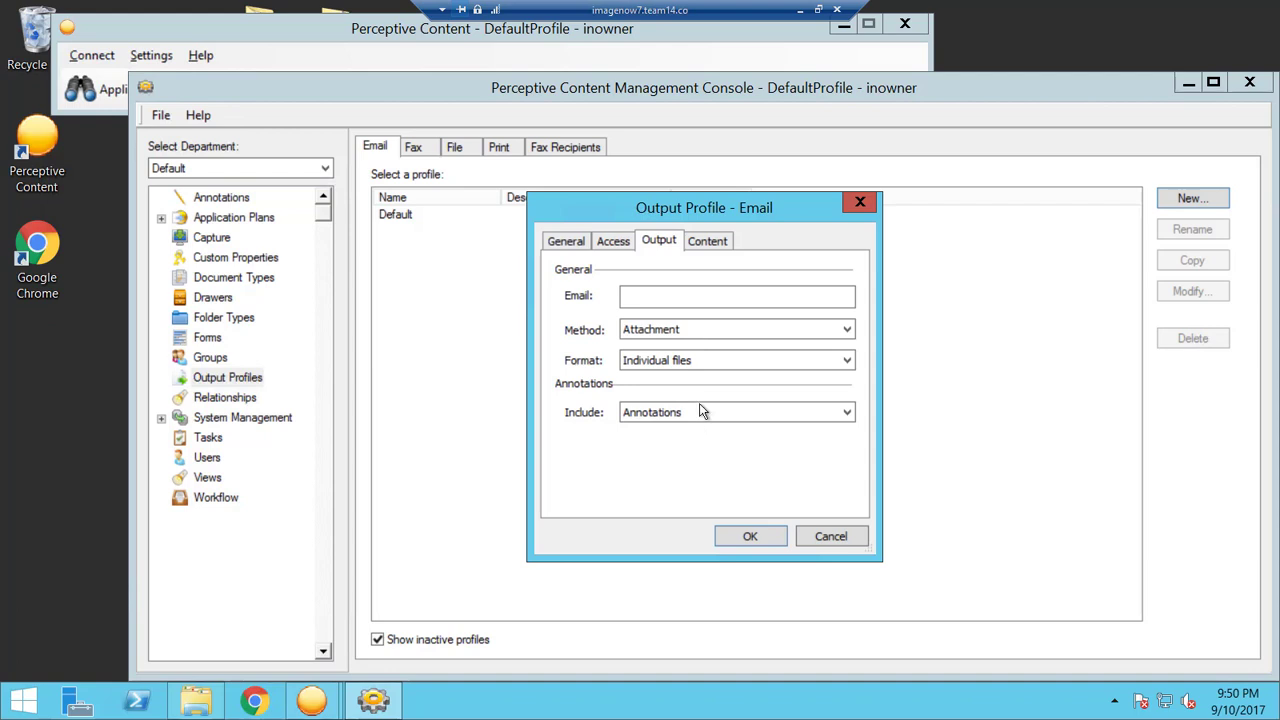
click(712, 243)
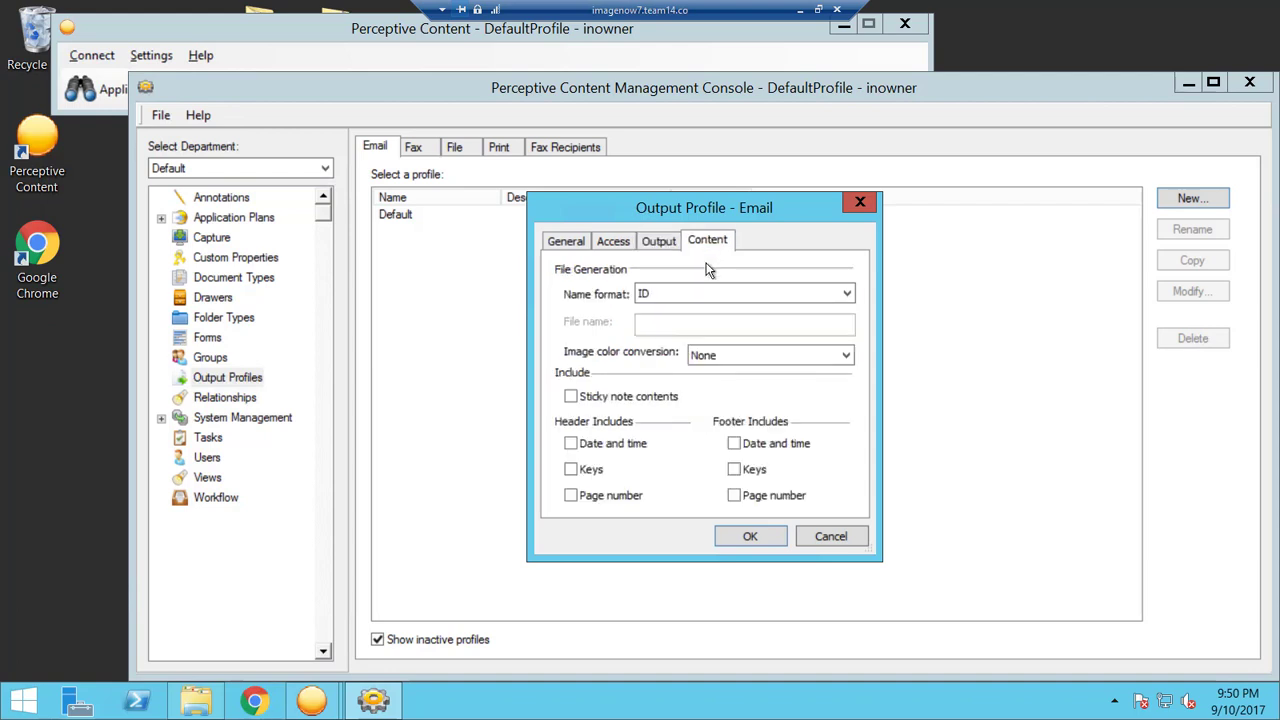
Name files by File name, keep color conversion None, add header Date and time, and save.
click(693, 293)
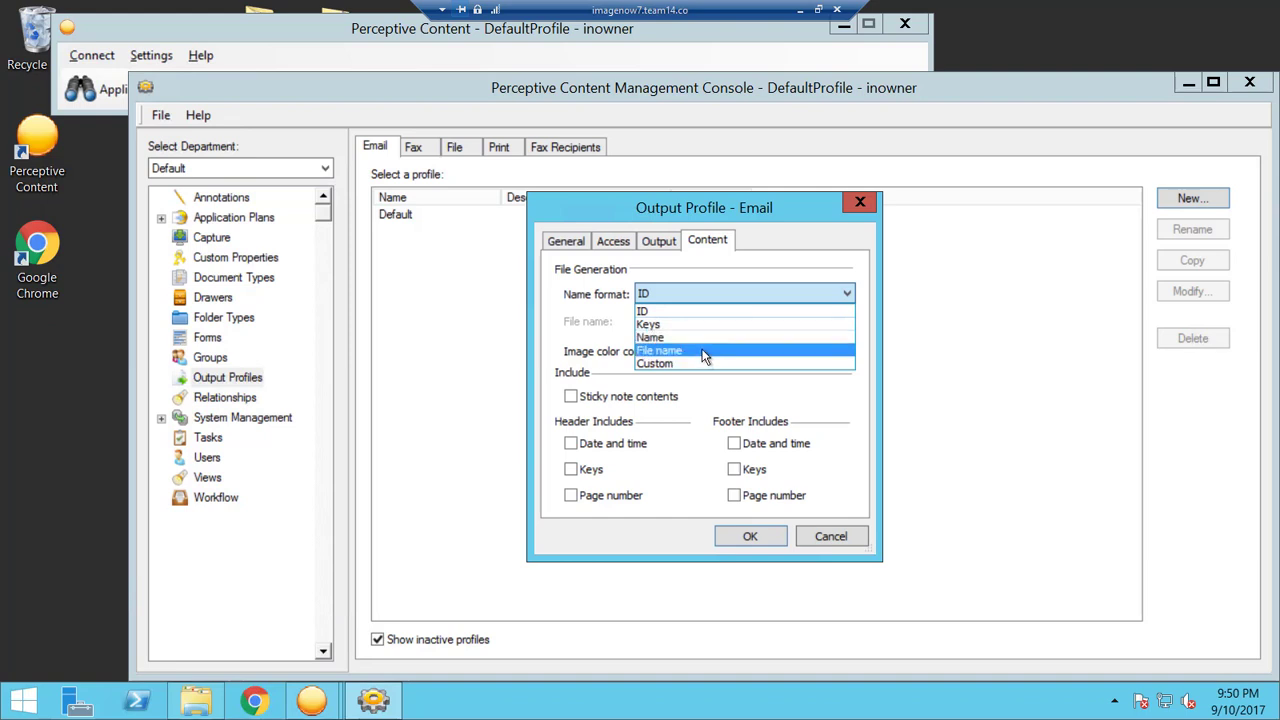
click(701, 351)
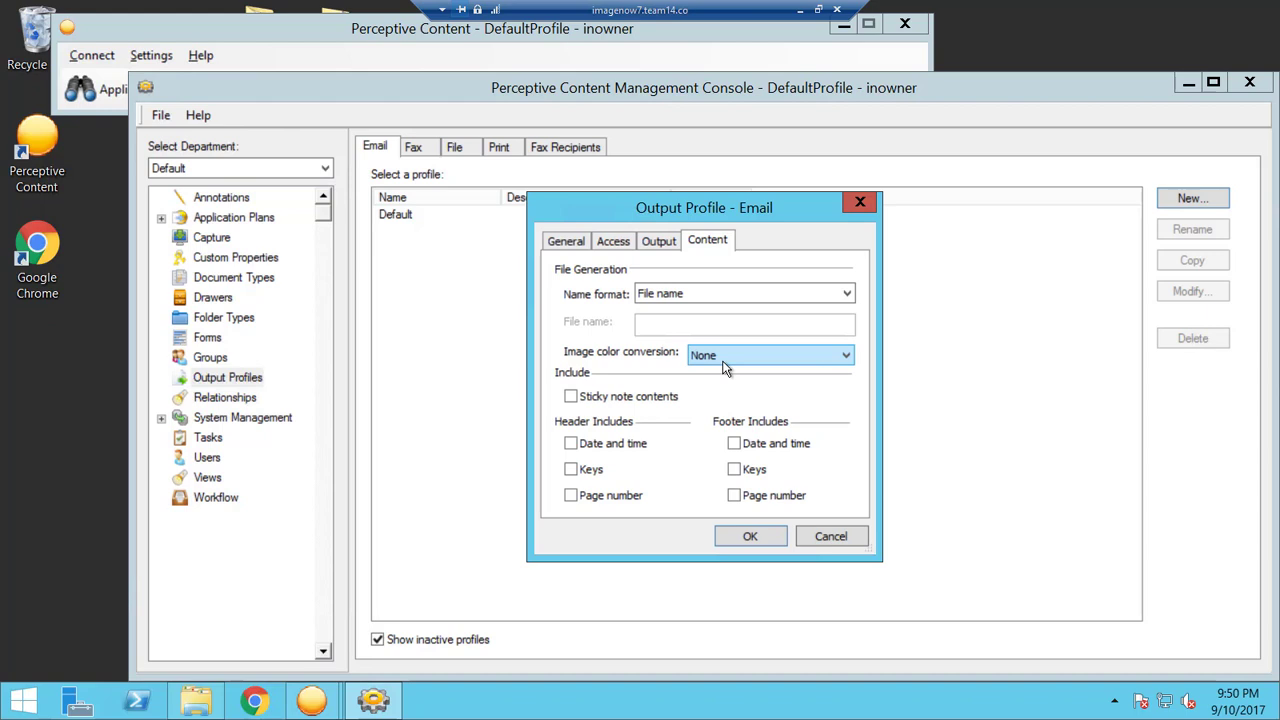
click(725, 358)
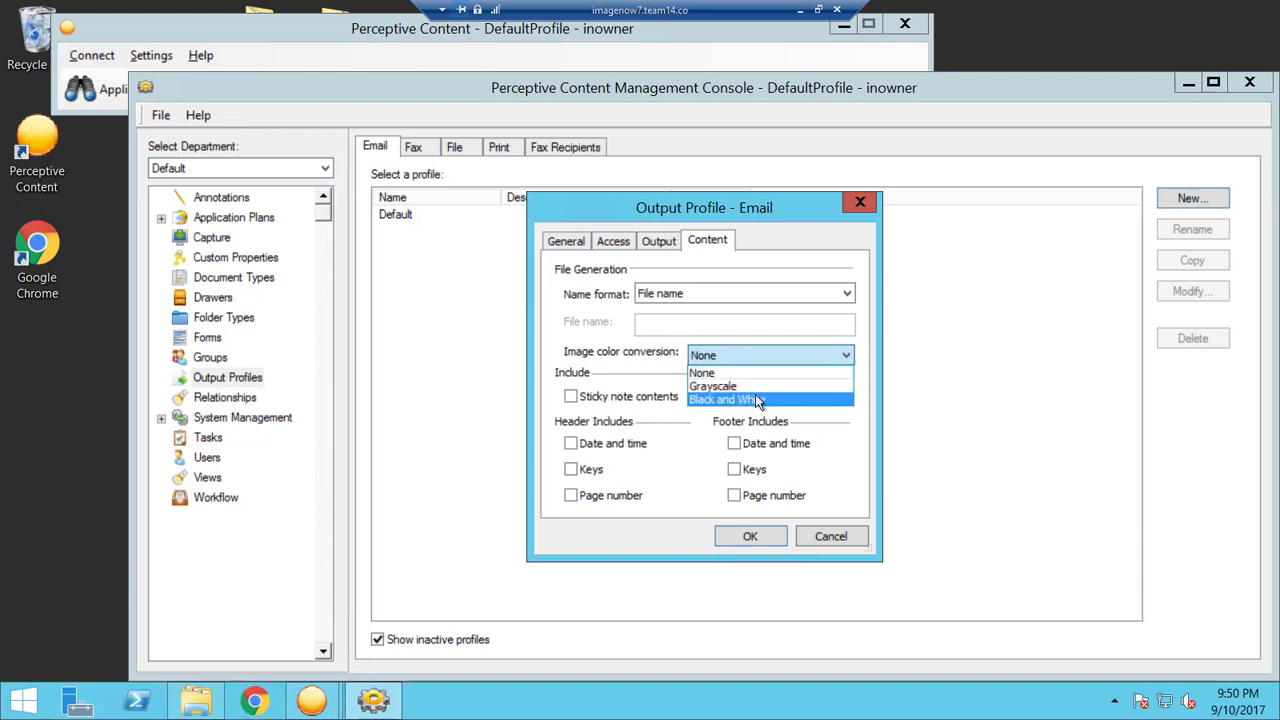
click(804, 354)
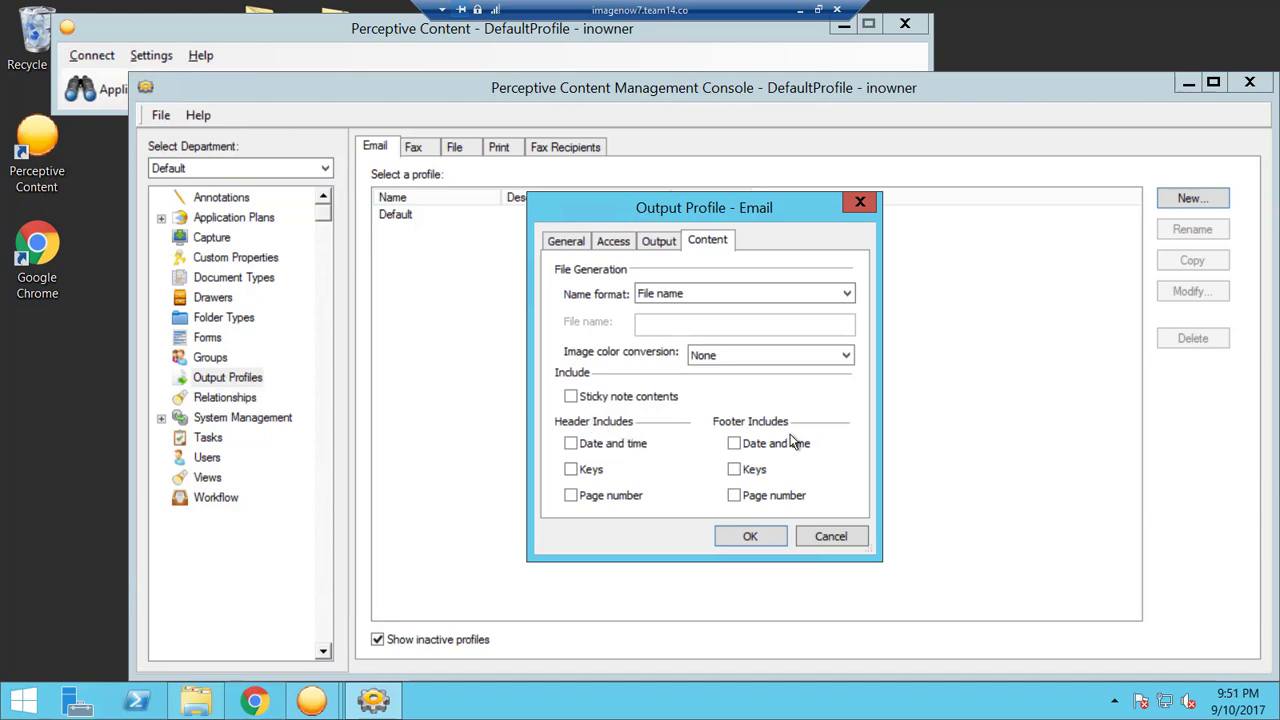
click(570, 444)
click(750, 537)
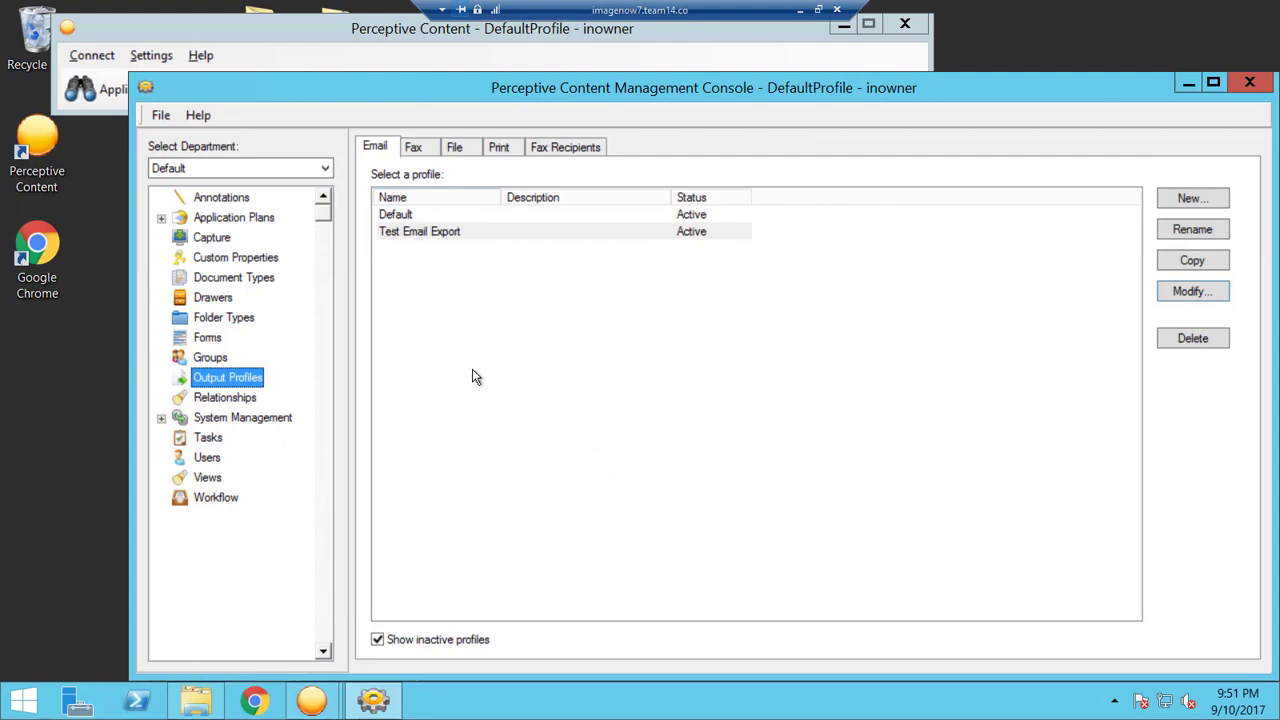
click(311, 700)
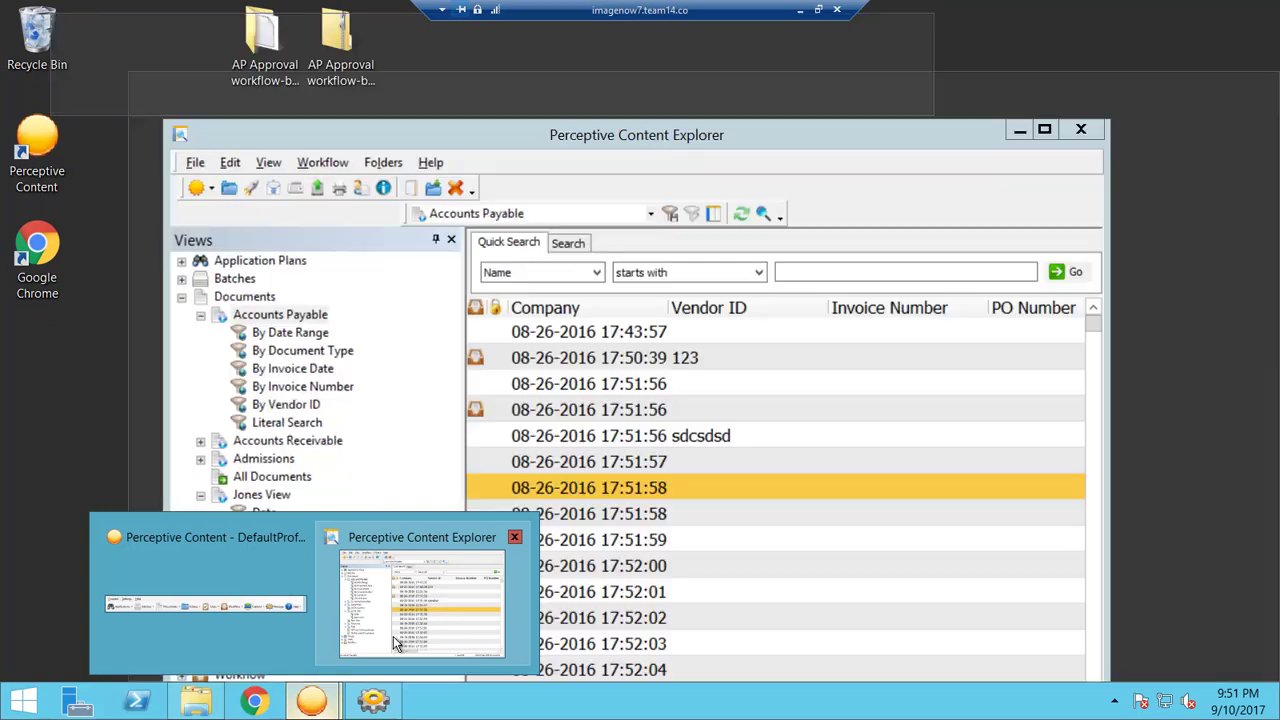
click(395, 641)
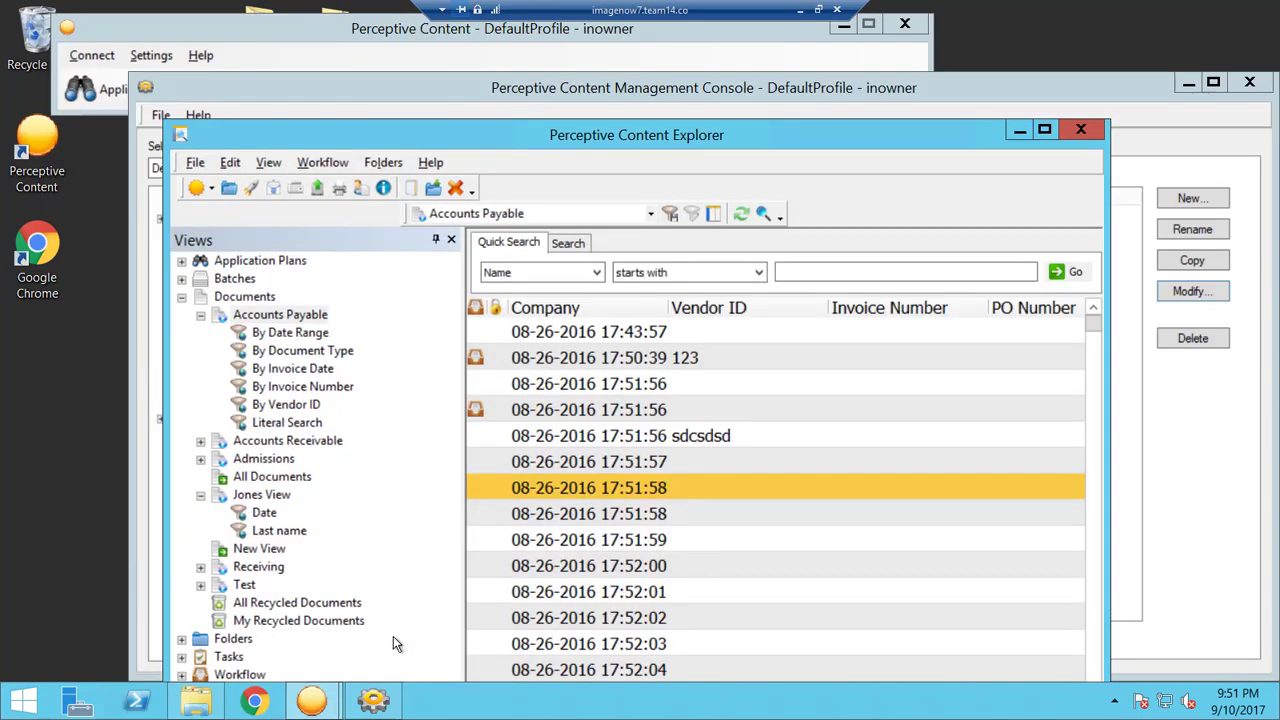
click(587, 488)
double_click(587, 488)
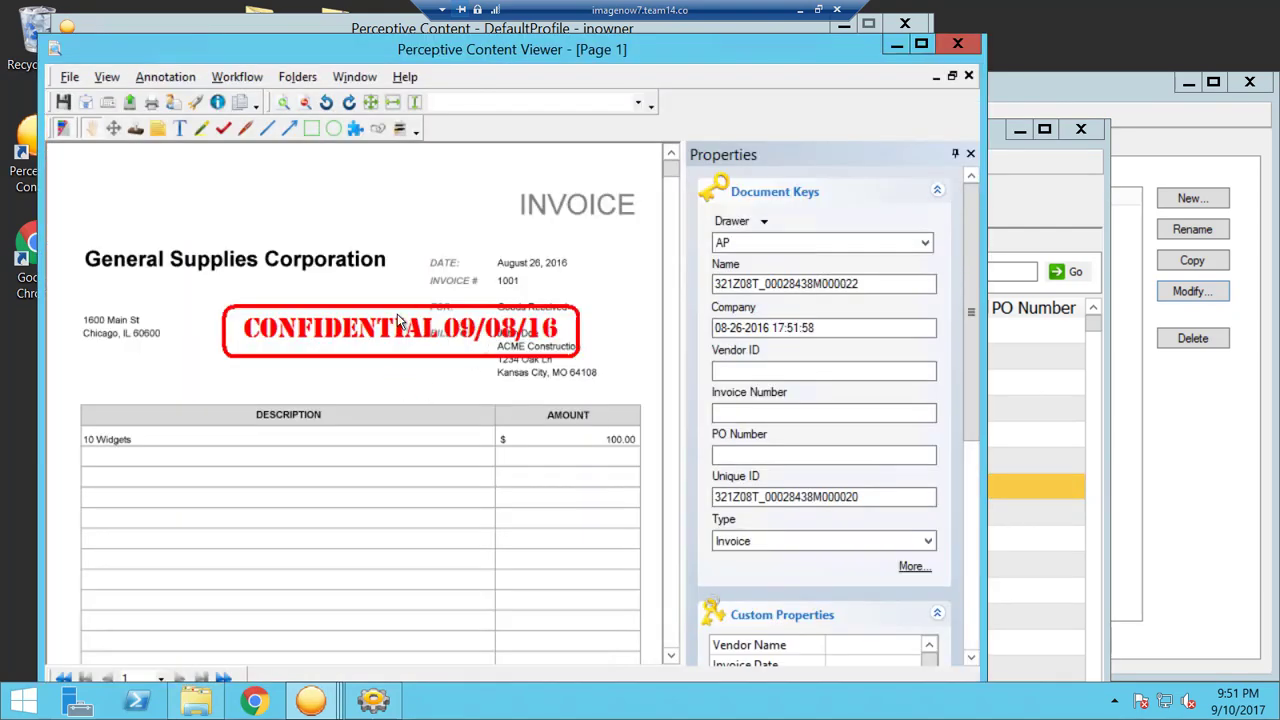
Email the invoice with the Test Email profile, the recipient's e-mail address, and Attachment method.
click(87, 106)
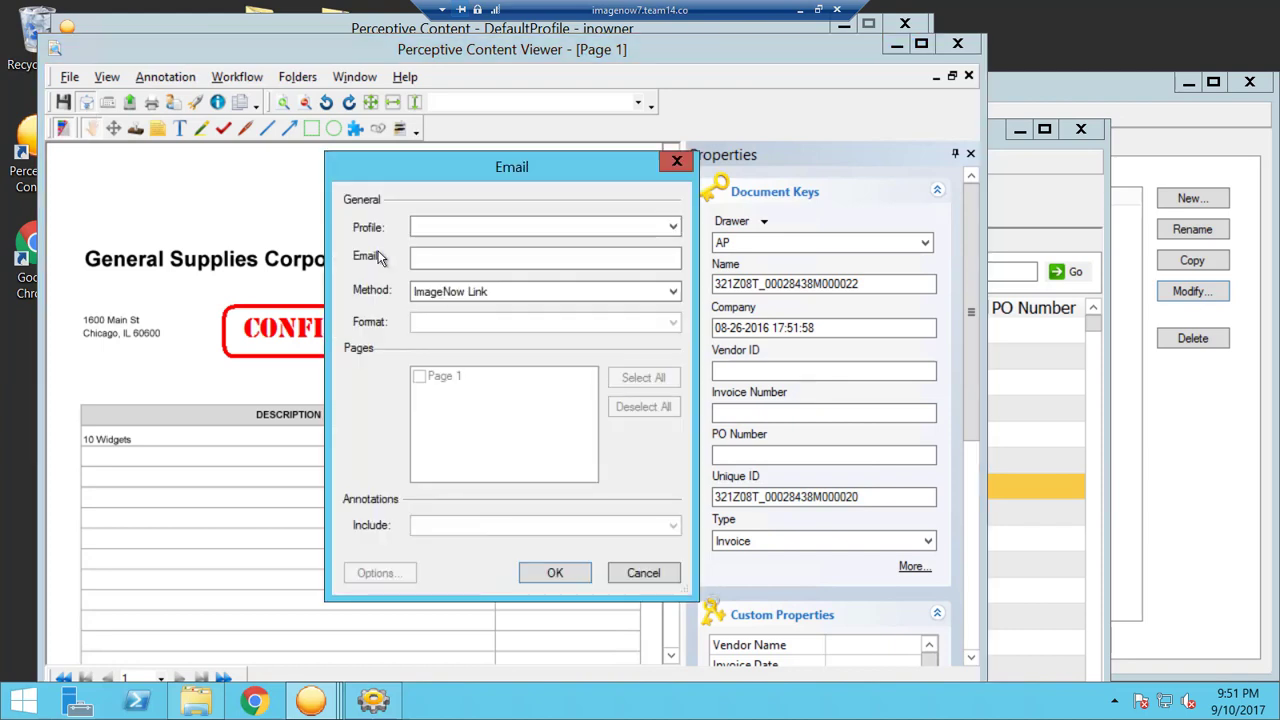
click(456, 227)
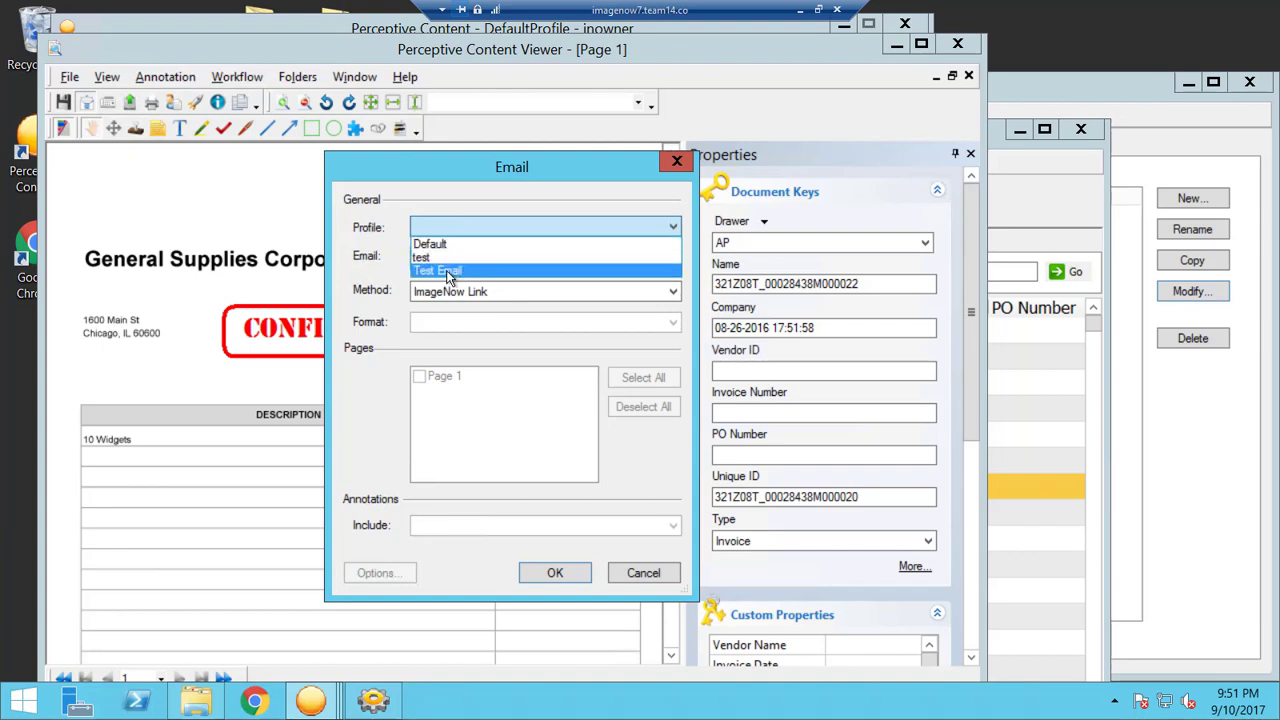
click(448, 271)
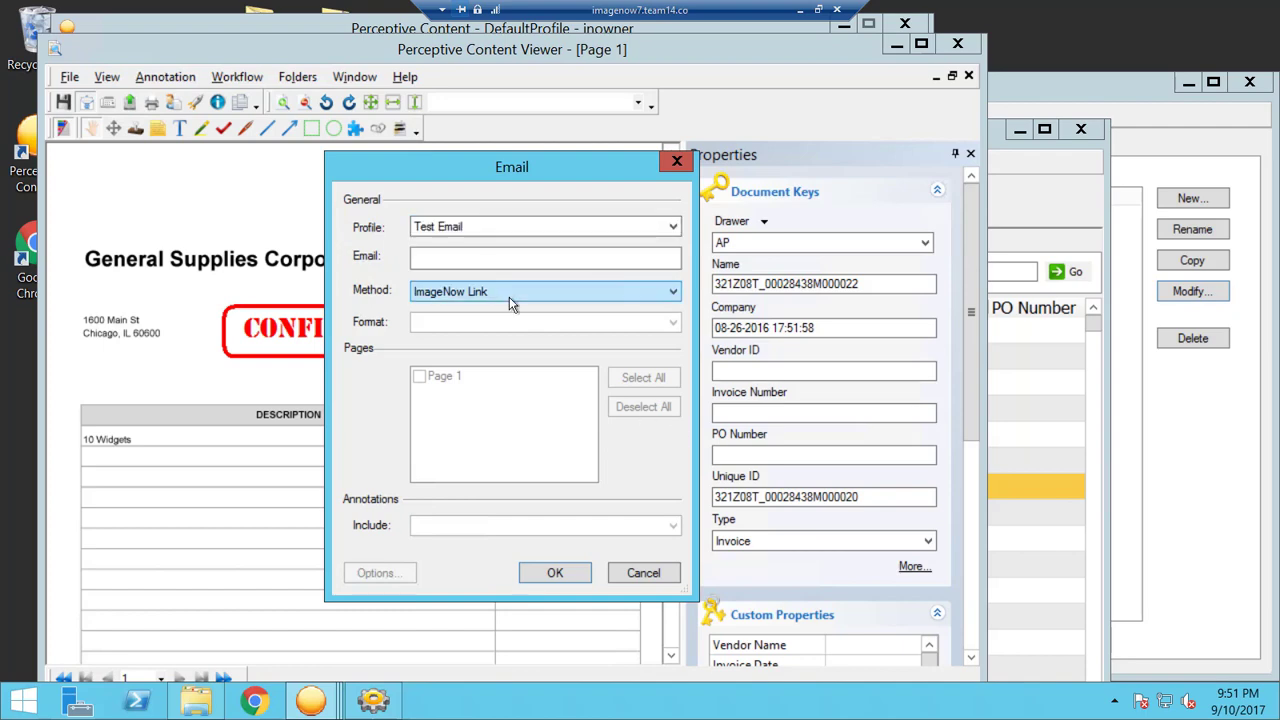
click(496, 263)
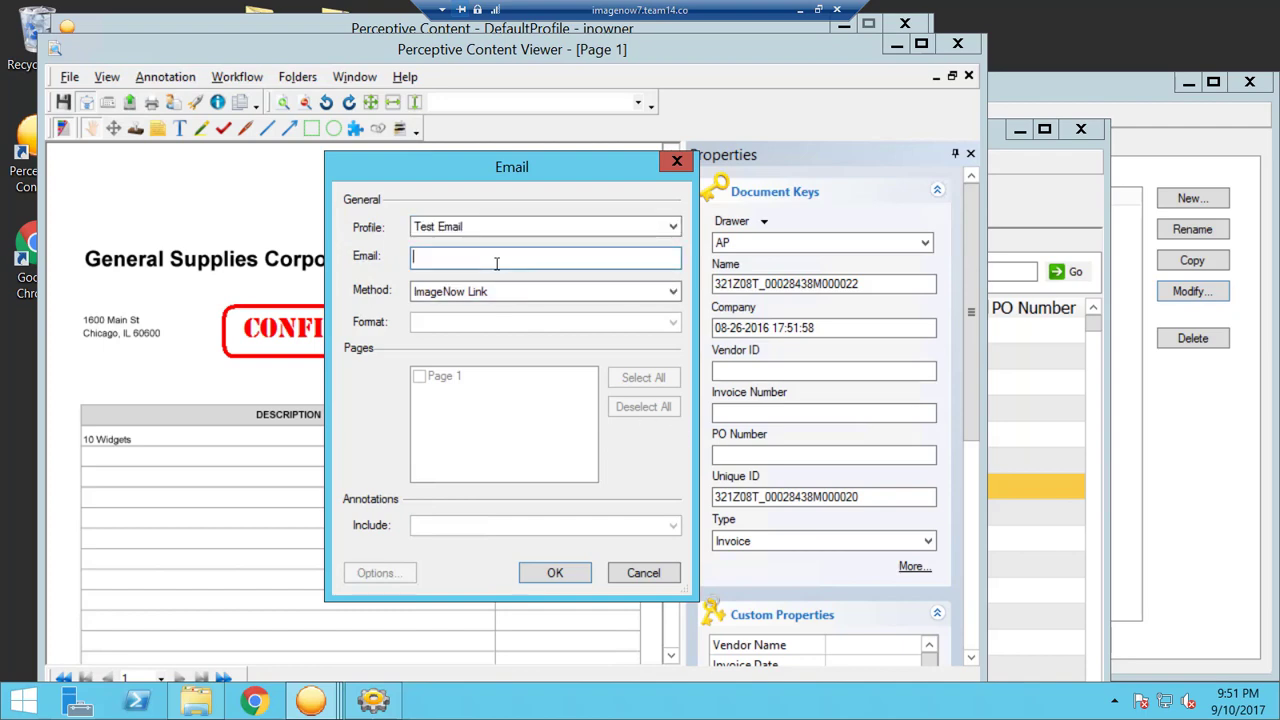
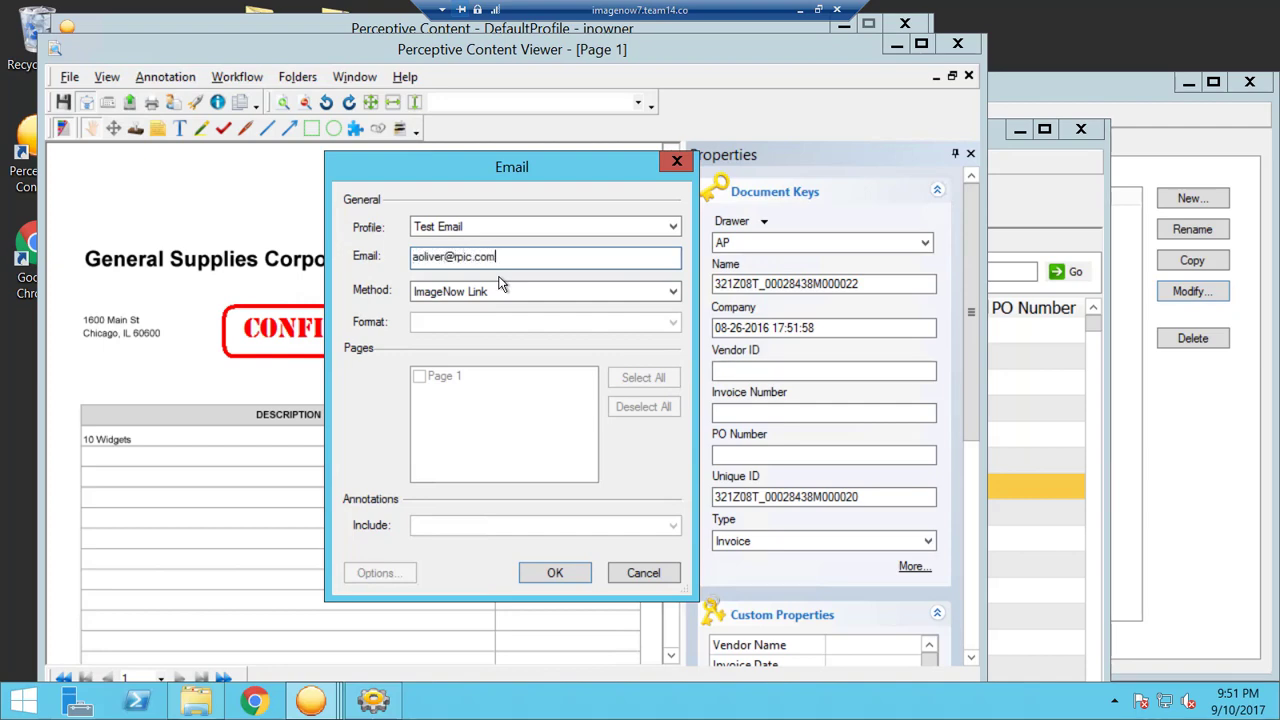
click(547, 294)
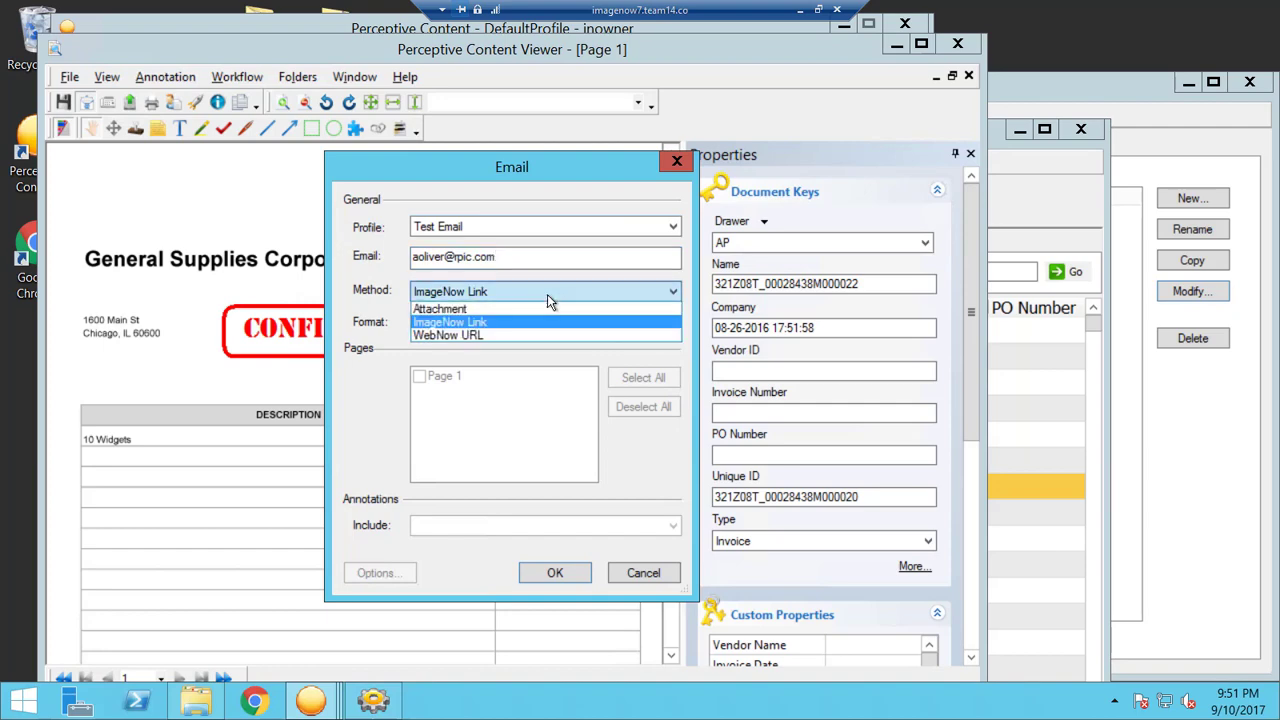
click(536, 309)
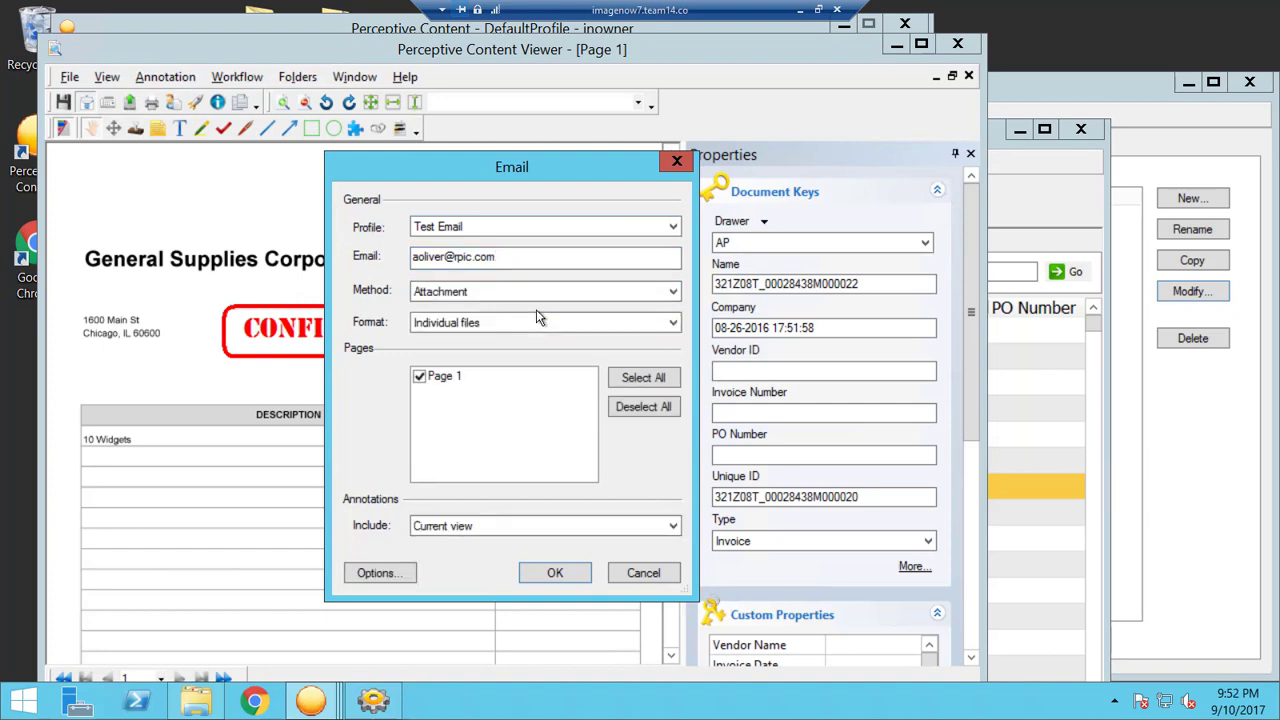